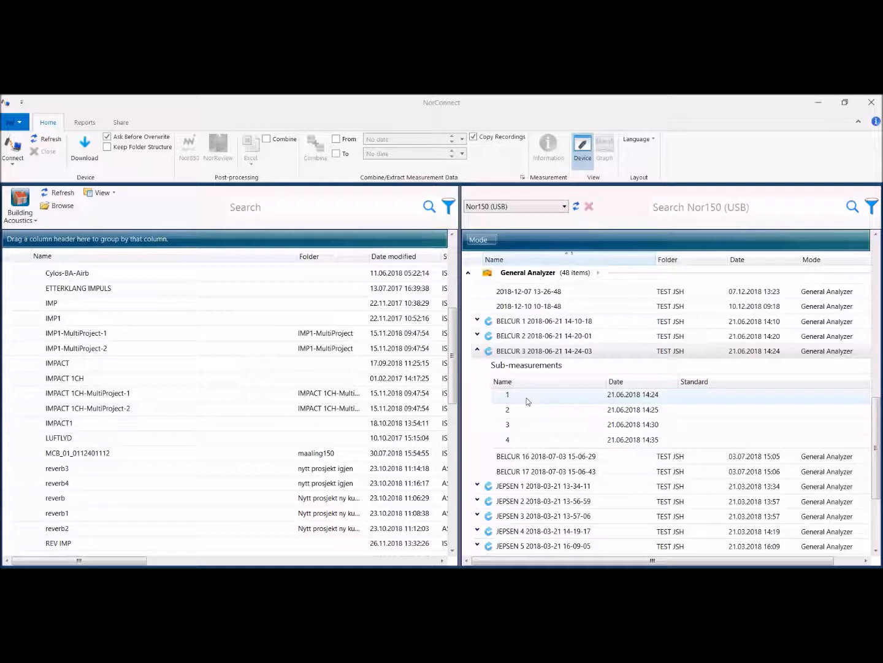
pyautogui.moveTo(521, 350); pyautogui.dragTo(149, 348)
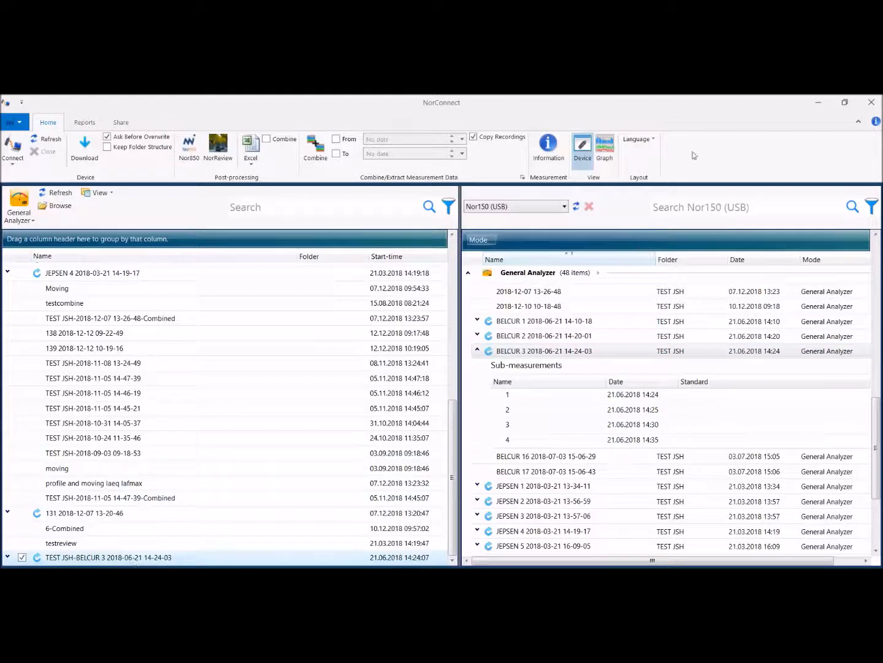
pyautogui.click(605, 148)
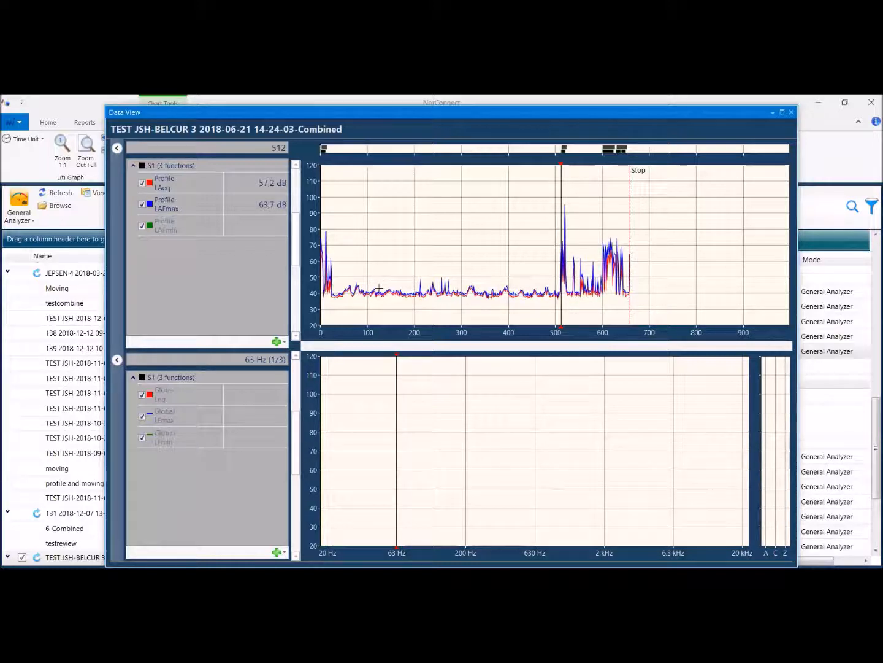
# Expand the downloaded BELCUR 3 measurement and view the graph of sub-measurement 1
pyautogui.click(7, 556)
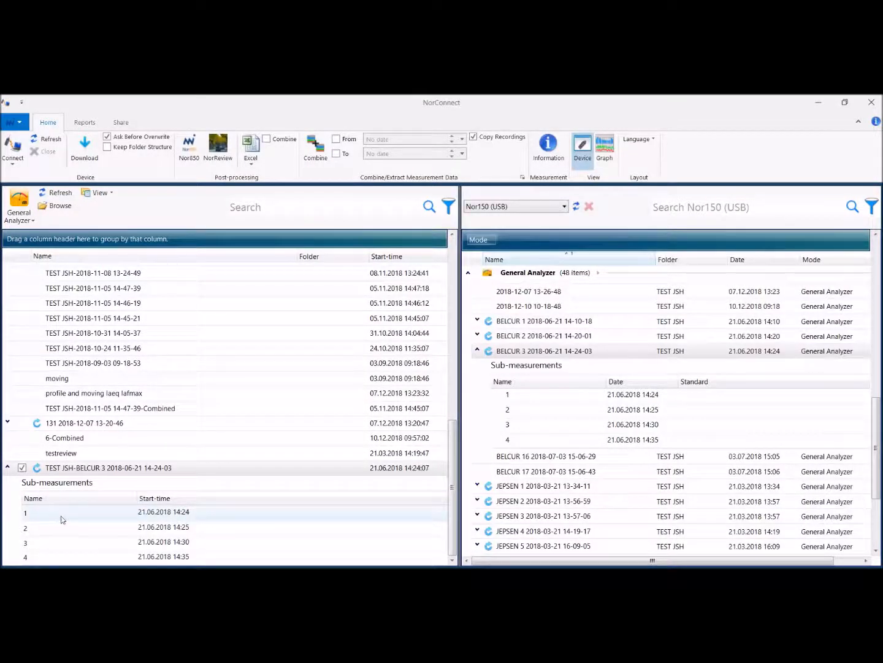
pyautogui.click(66, 519)
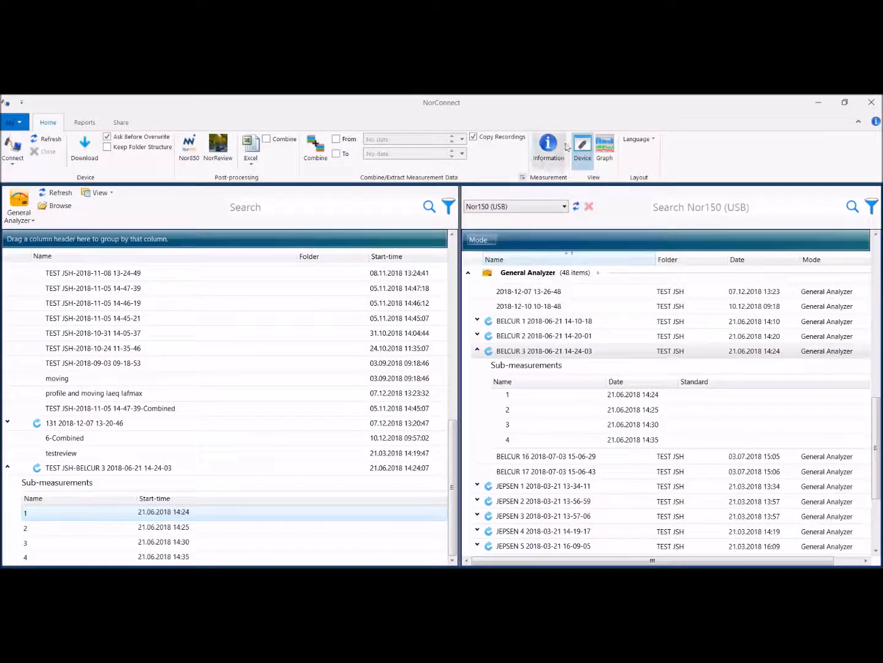
pyautogui.doubleClick(503, 287)
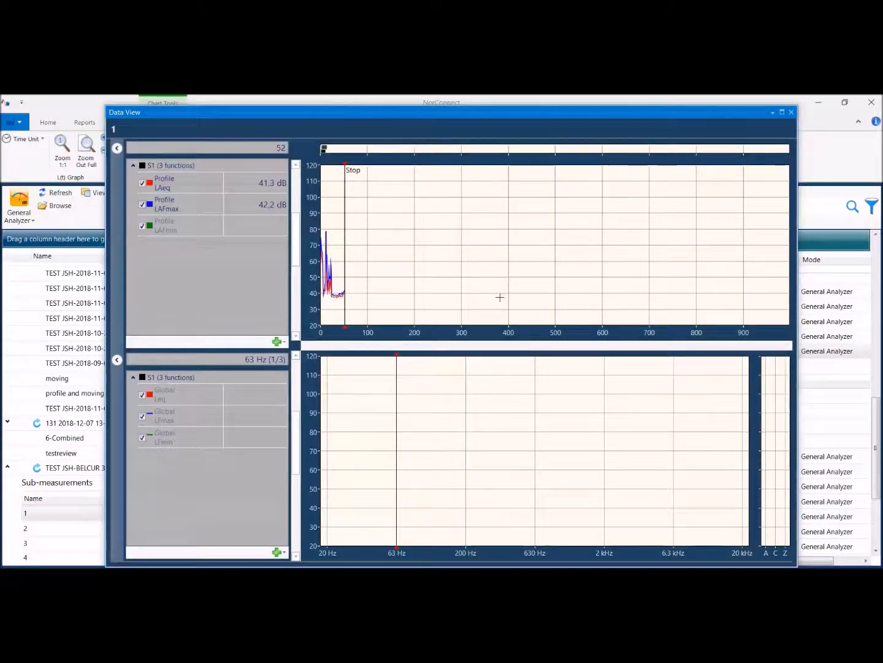
pyautogui.click(791, 111)
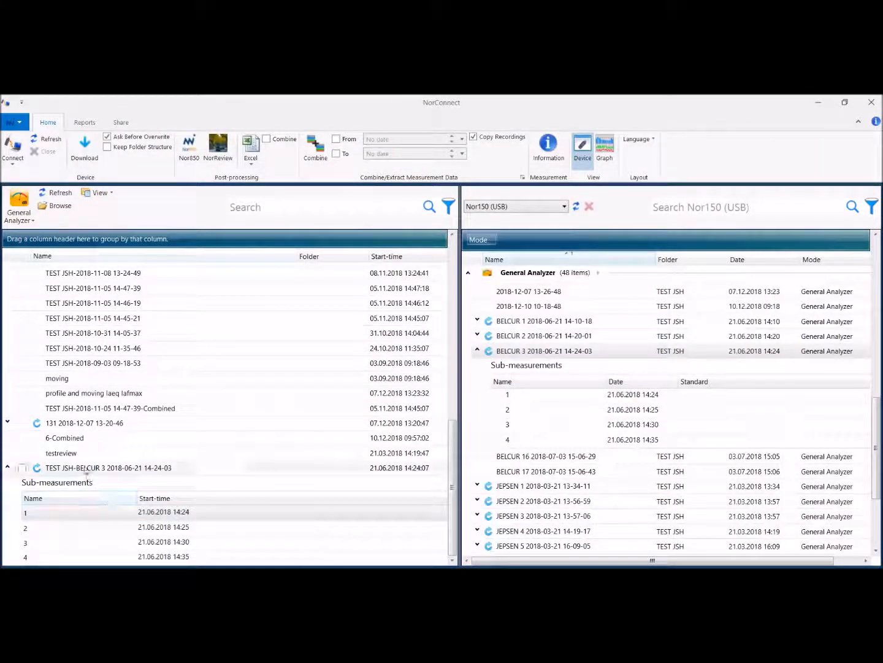
# Graph the whole downloaded BELCUR 3 measurement and listen to the audio recording at the start of the profile
pyautogui.click(89, 467)
pyautogui.click(604, 148)
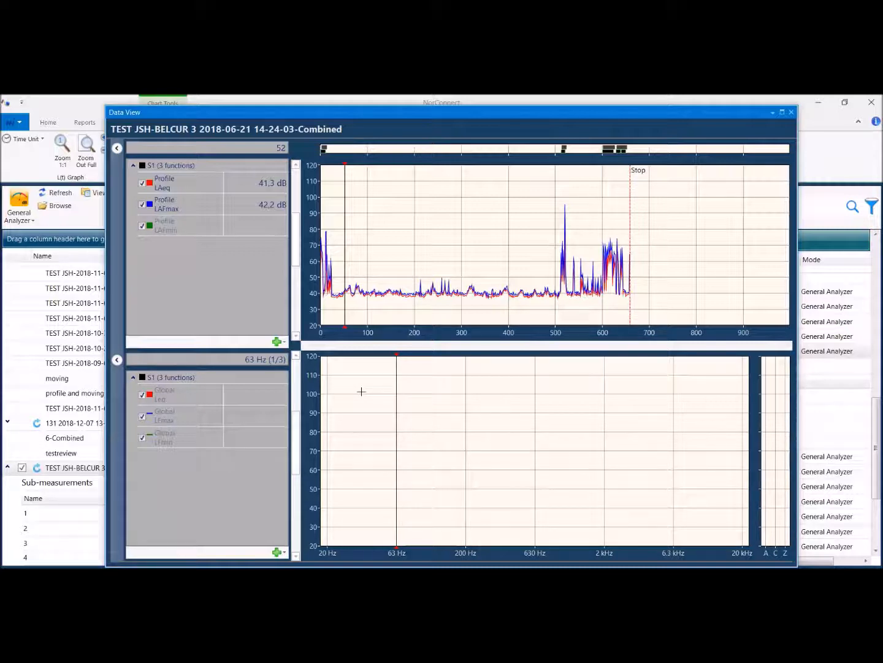
pyautogui.click(322, 154)
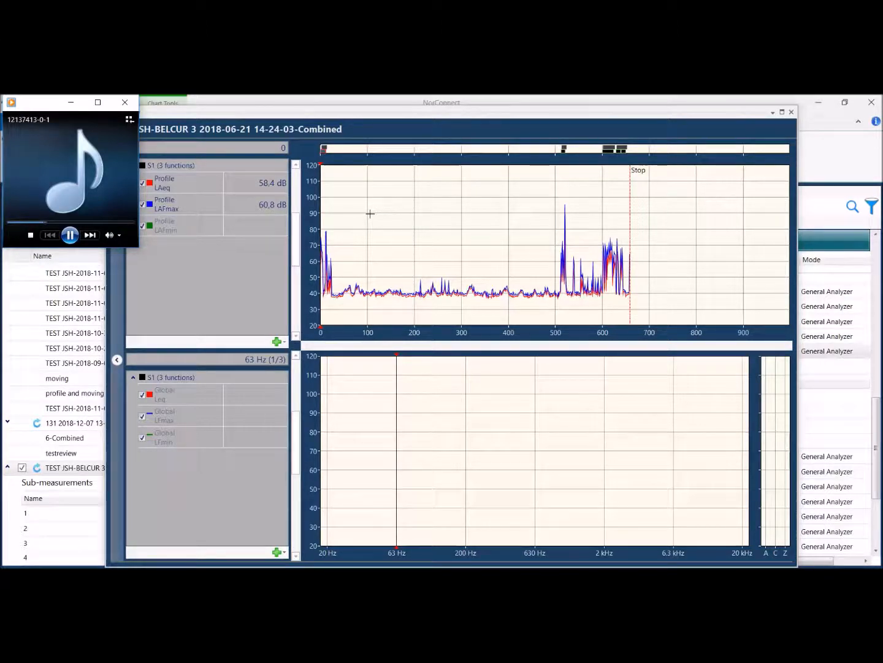
pyautogui.click(125, 102)
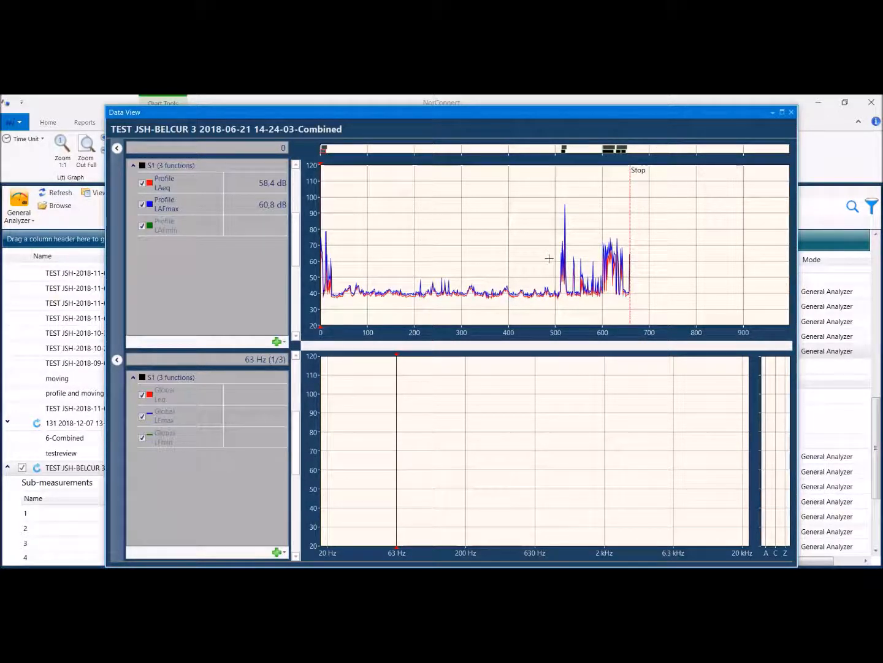
# Mark periods 486 to 579 in the profile graph, look at the measurement creation option, and close the graph without creating one
pyautogui.moveTo(549, 258); pyautogui.dragTo(593, 257)
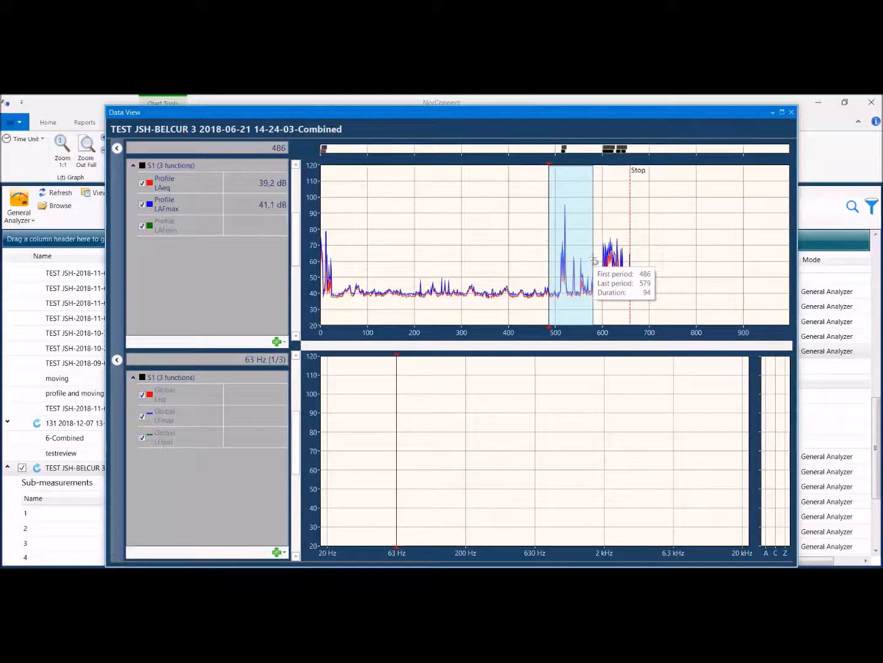
pyautogui.rightClick(616, 268)
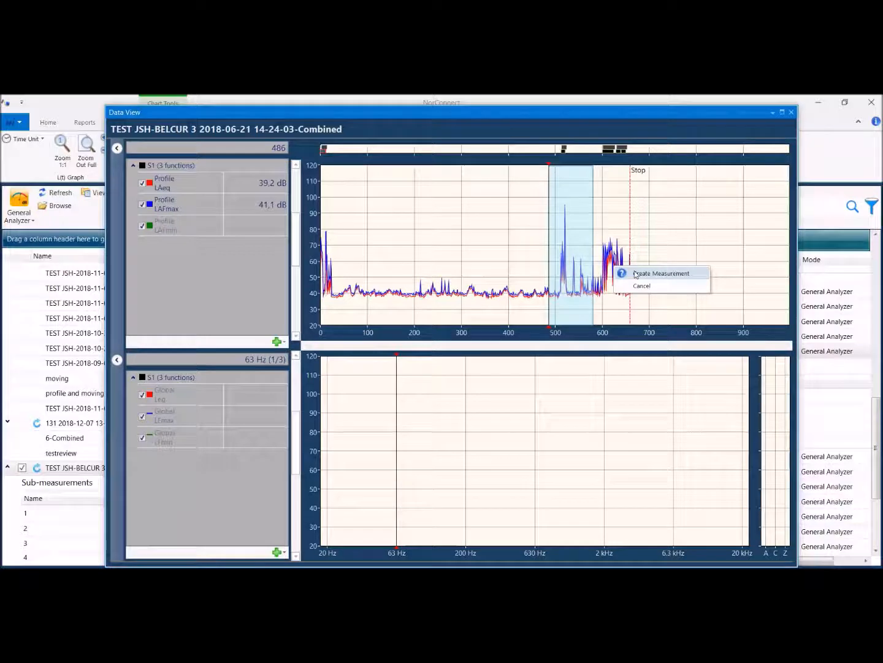
pyautogui.click(519, 256)
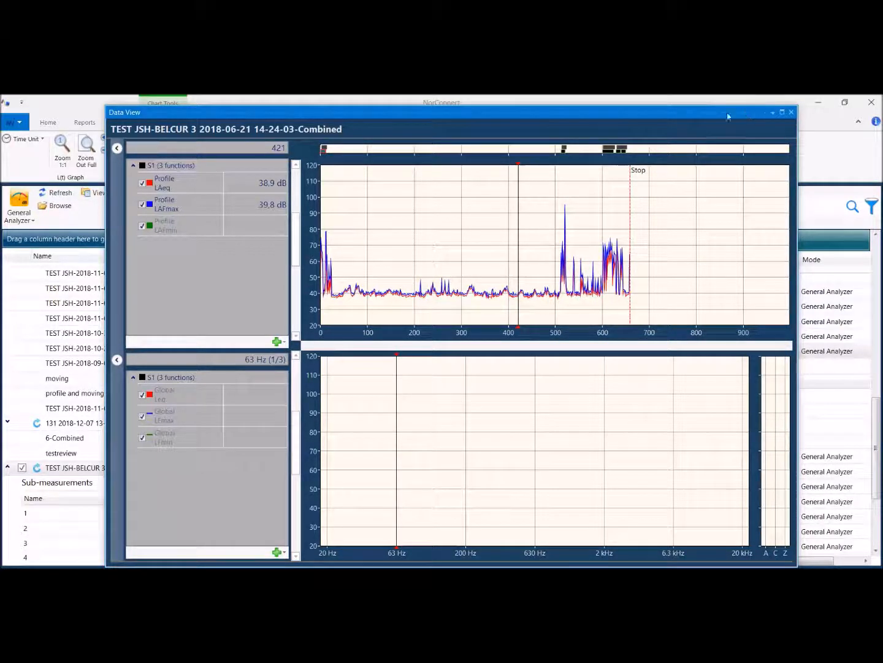
pyautogui.click(792, 113)
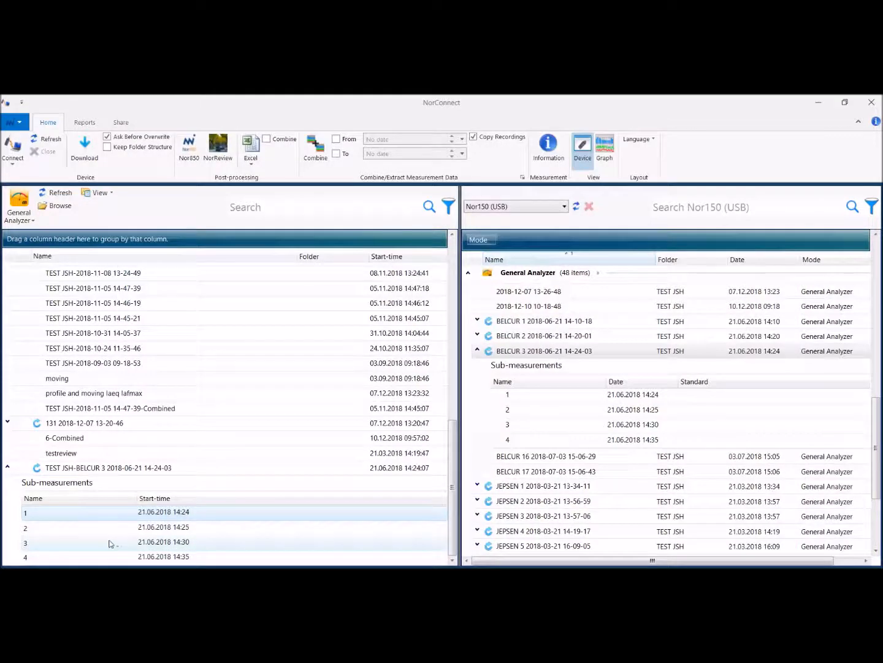
# Select sub-measurements 1 to 3 of the downloaded BELCUR 3 measurement and enable the From and To time limits
pyautogui.keyDown('shift'); pyautogui.click(108, 544); pyautogui.keyUp('shift')
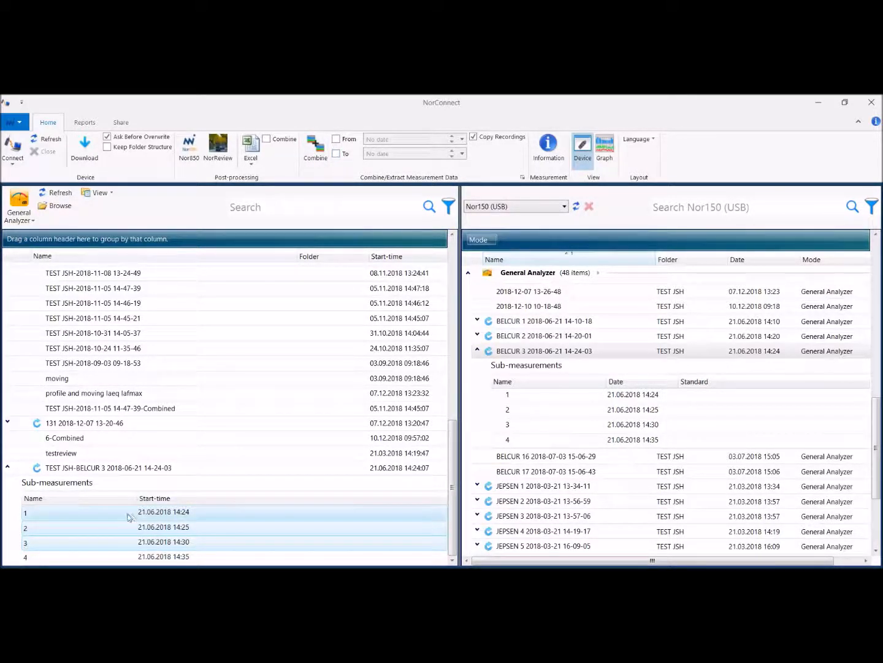
pyautogui.click(337, 139)
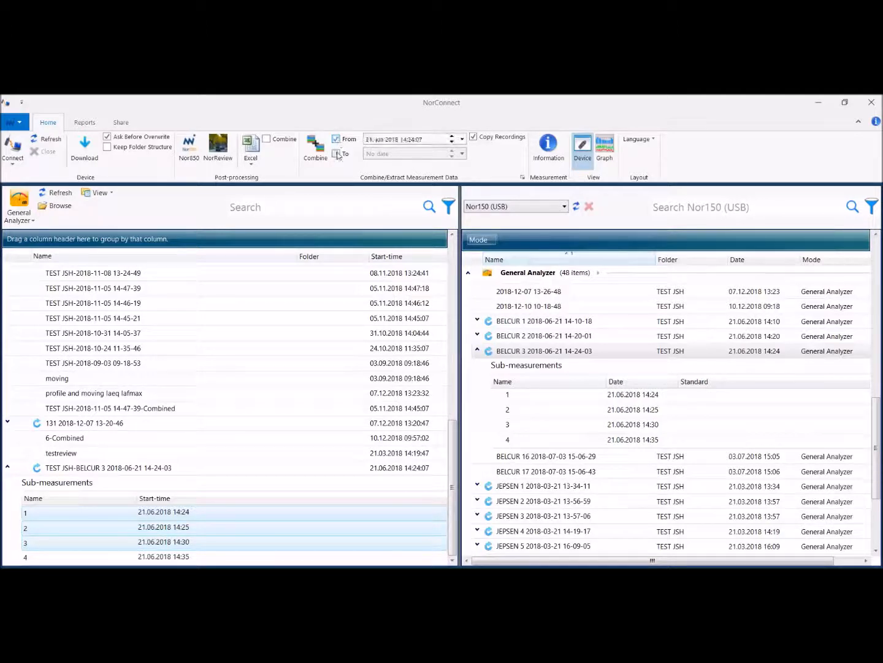
pyautogui.click(336, 153)
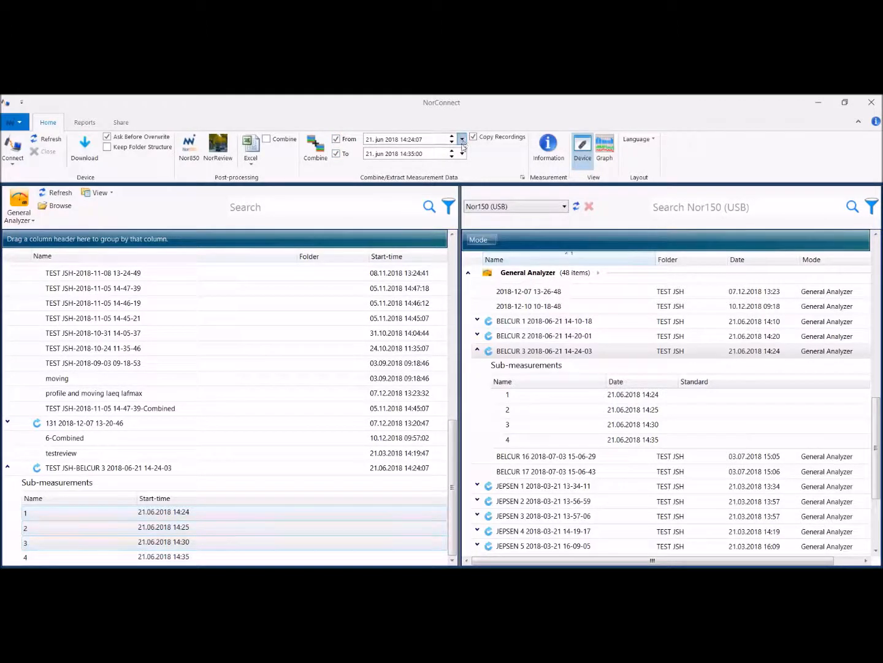
pyautogui.click(461, 140)
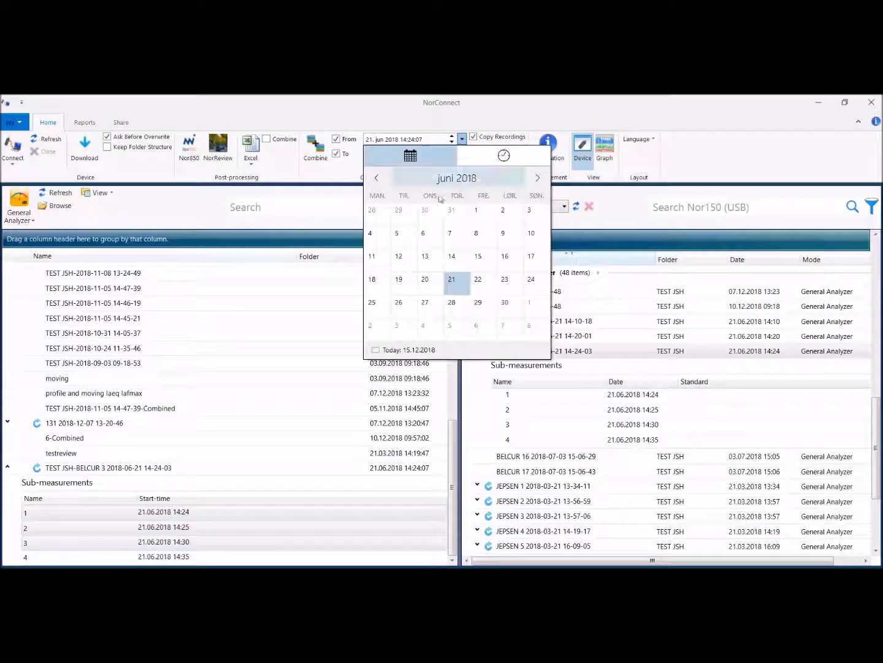
pyautogui.click(504, 156)
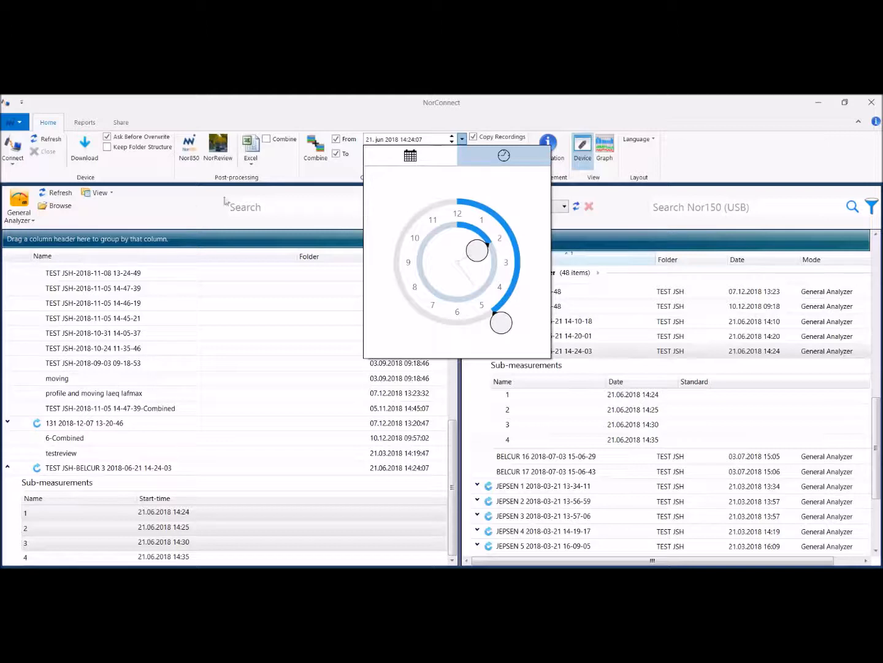
pyautogui.click(174, 210)
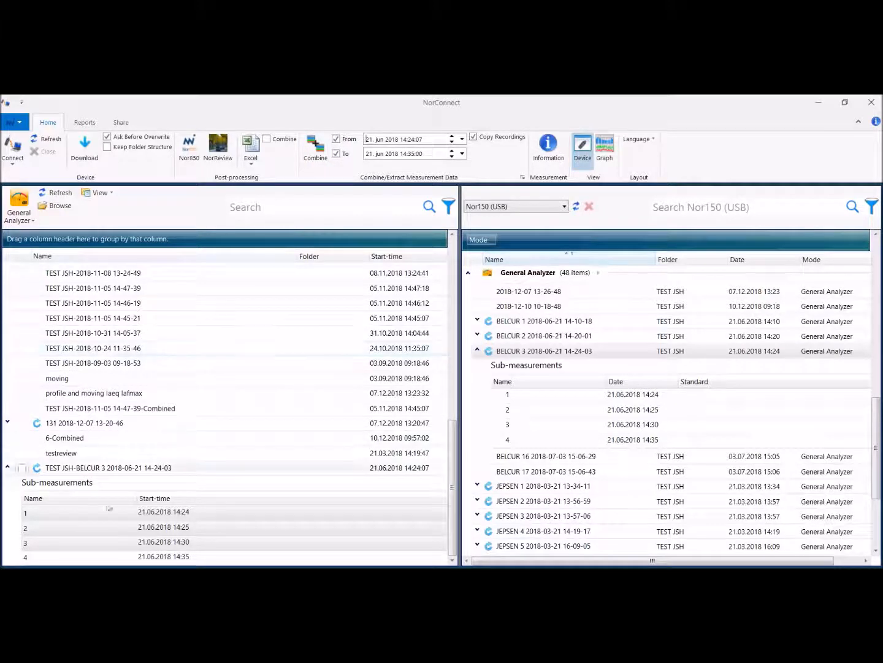
# Turn on Combine for Excel reports and disable the From and To time limits
pyautogui.click(267, 141)
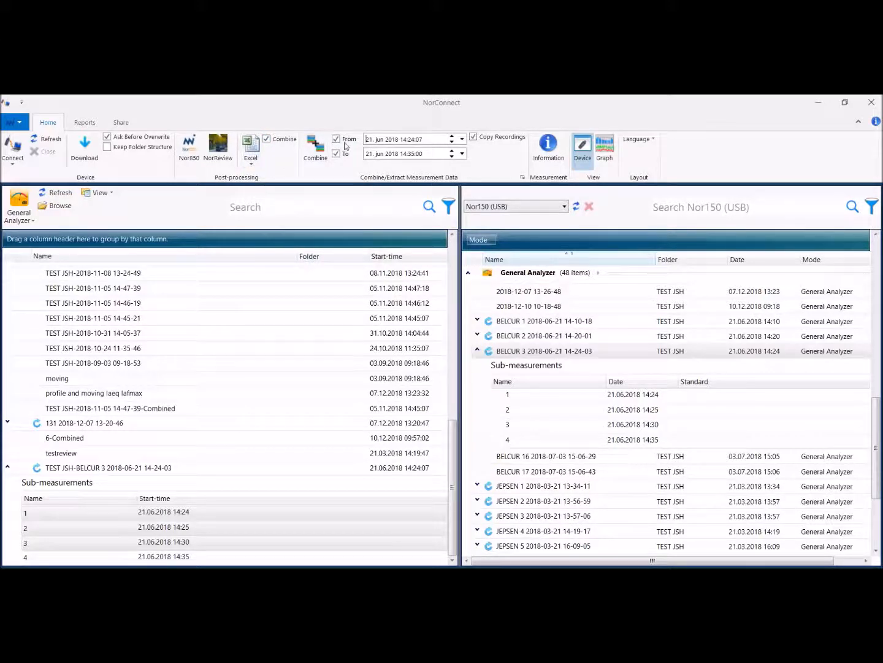
pyautogui.click(286, 141)
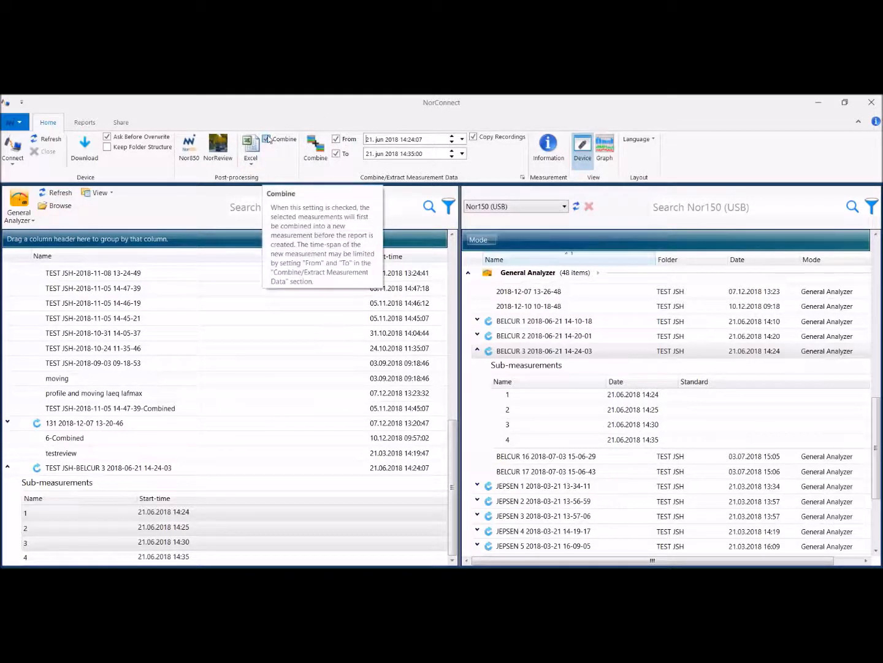
pyautogui.click(336, 139)
pyautogui.click(337, 154)
pyautogui.click(266, 139)
# Generate an Excel report of the selected sub-measurements with the Overview template and view its 1-Combined-S1-Profile sheet
pyautogui.click(253, 168)
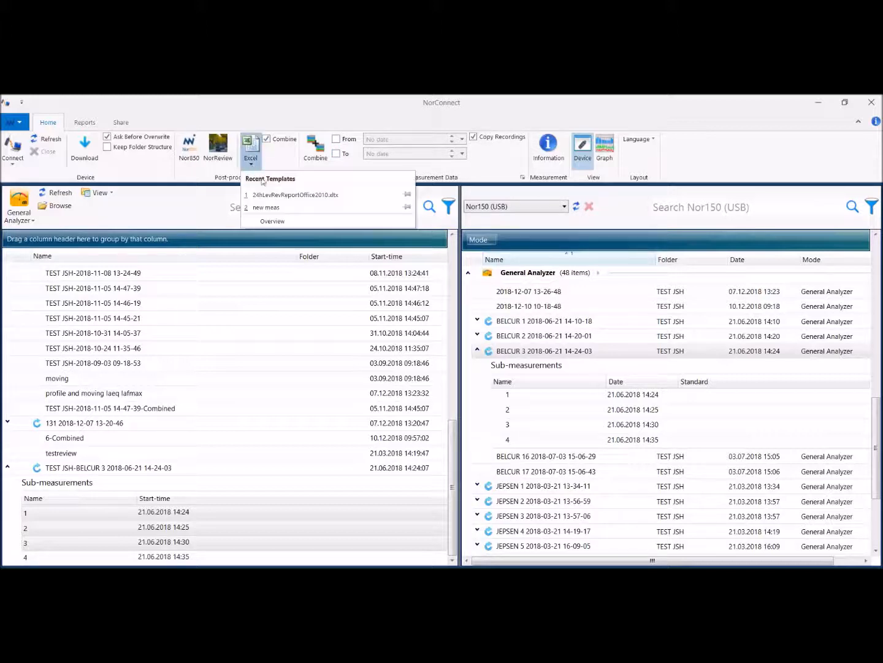
pyautogui.click(267, 218)
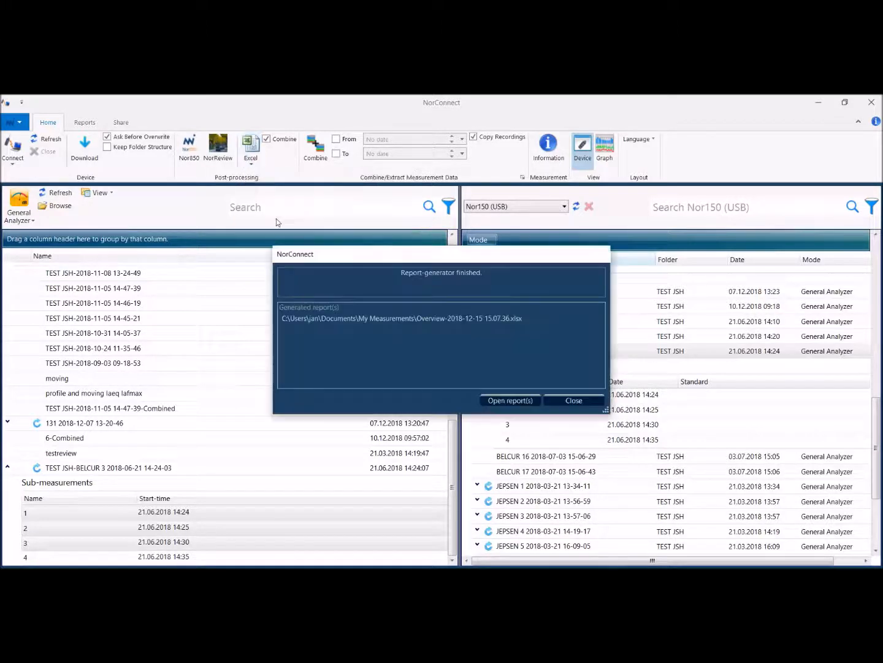
pyautogui.click(532, 402)
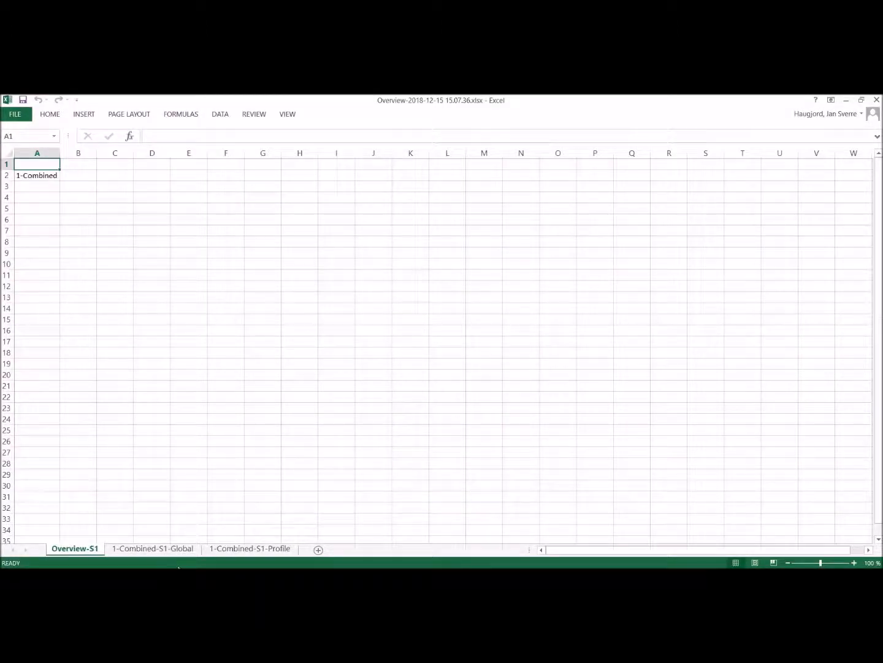
pyautogui.click(238, 549)
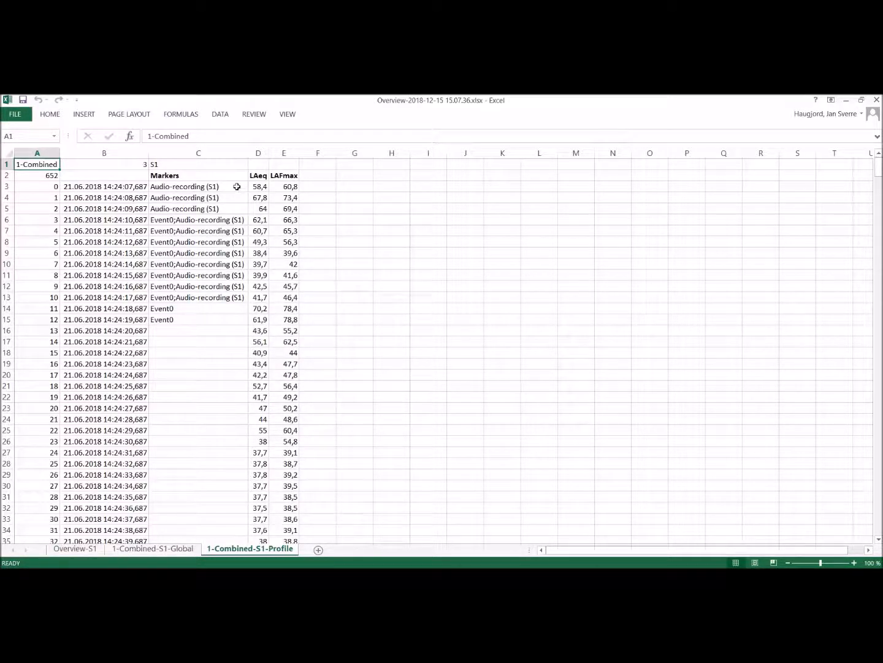
pyautogui.click(877, 99)
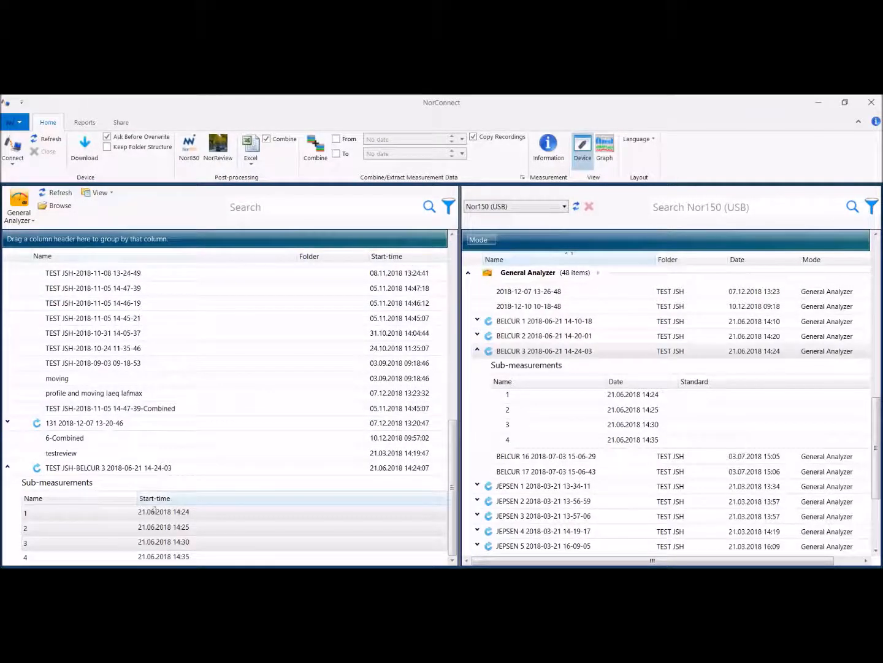
pyautogui.click(19, 205)
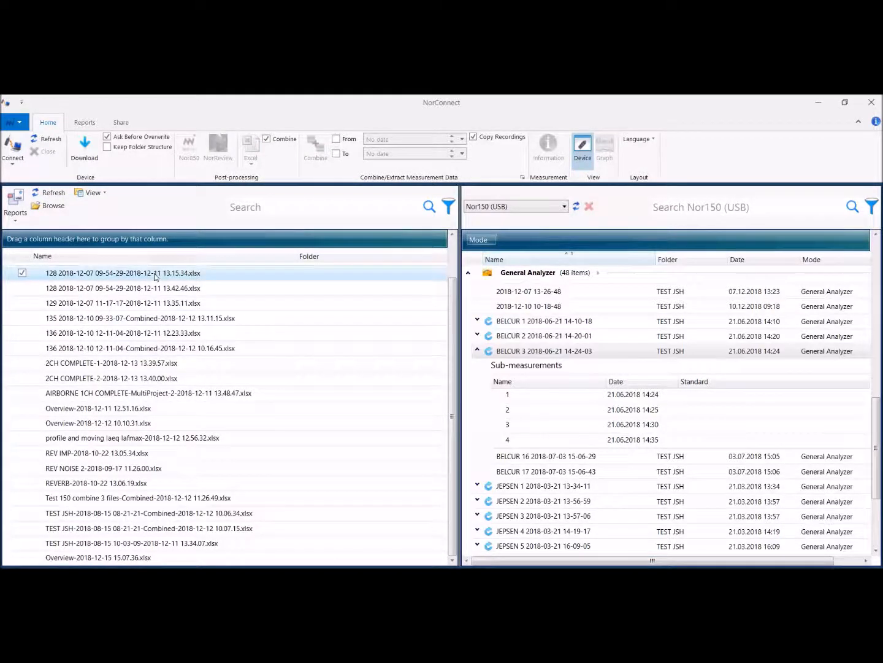
pyautogui.rightClick(155, 276)
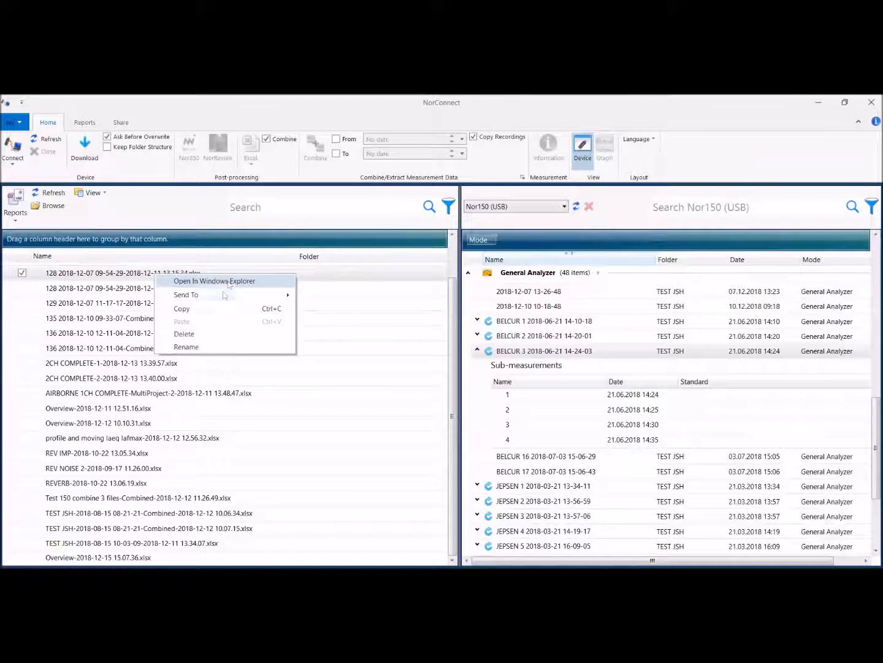
pyautogui.moveTo(223, 294)
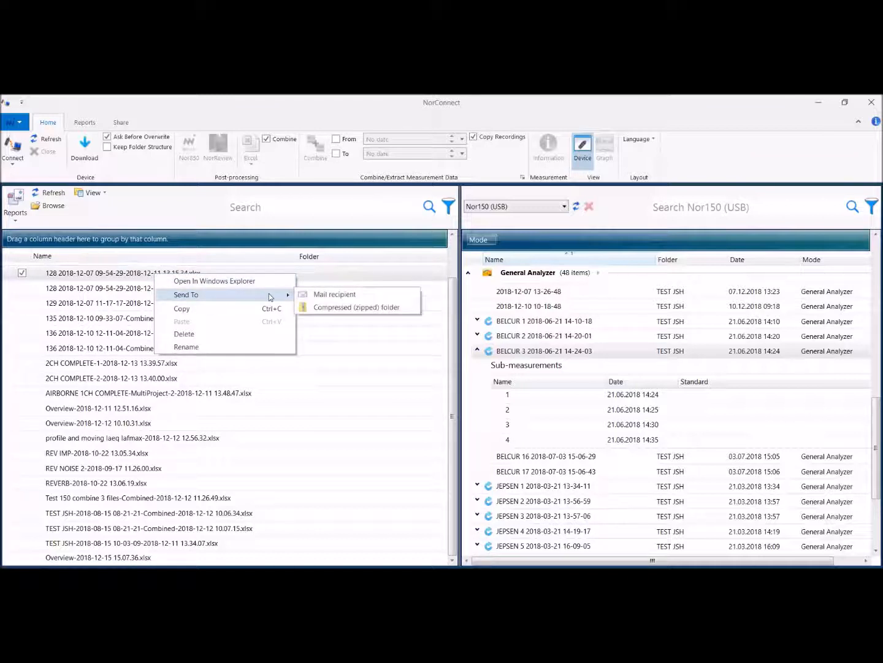
pyautogui.click(356, 299)
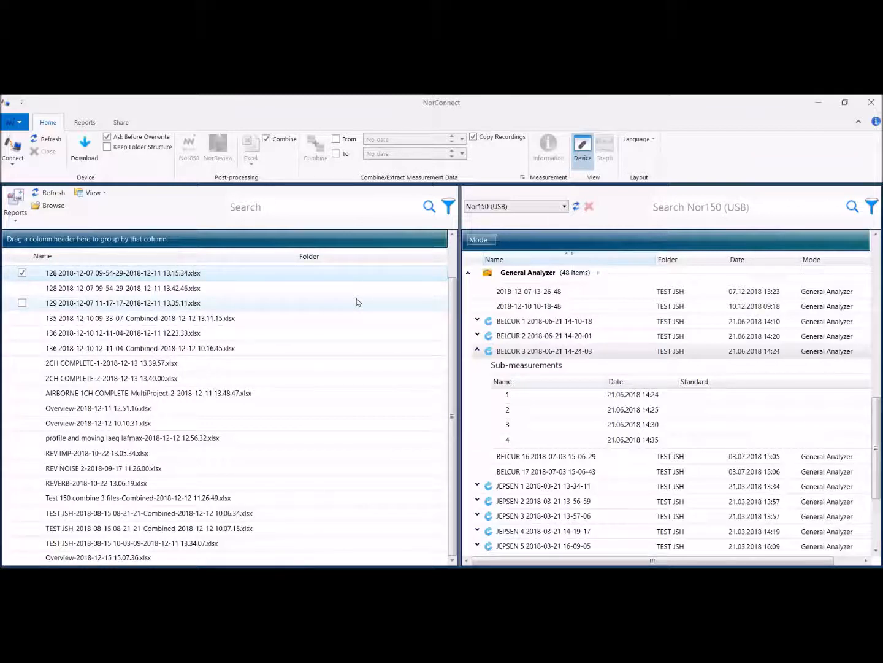
pyautogui.moveTo(226, 532)
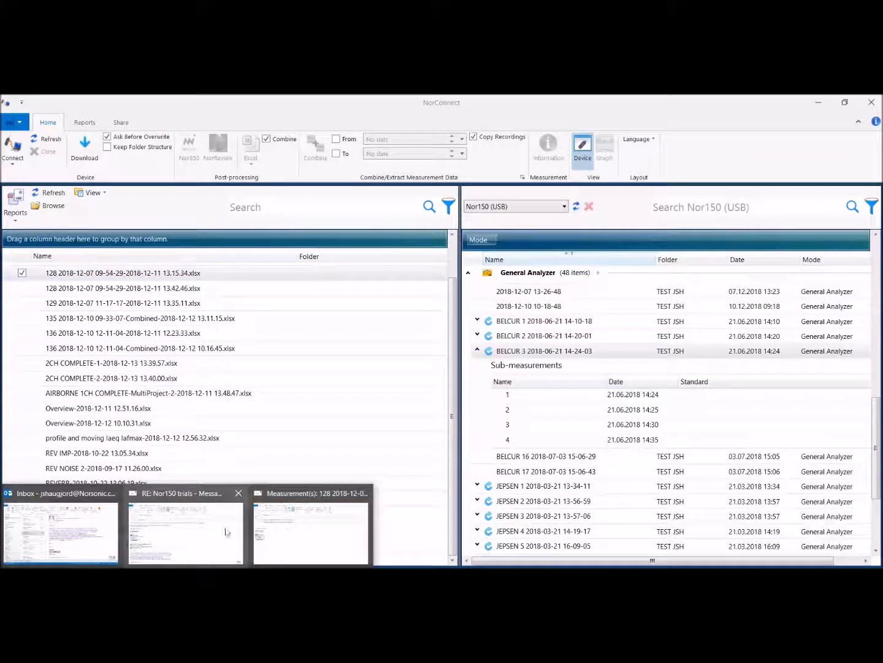
pyautogui.click(312, 531)
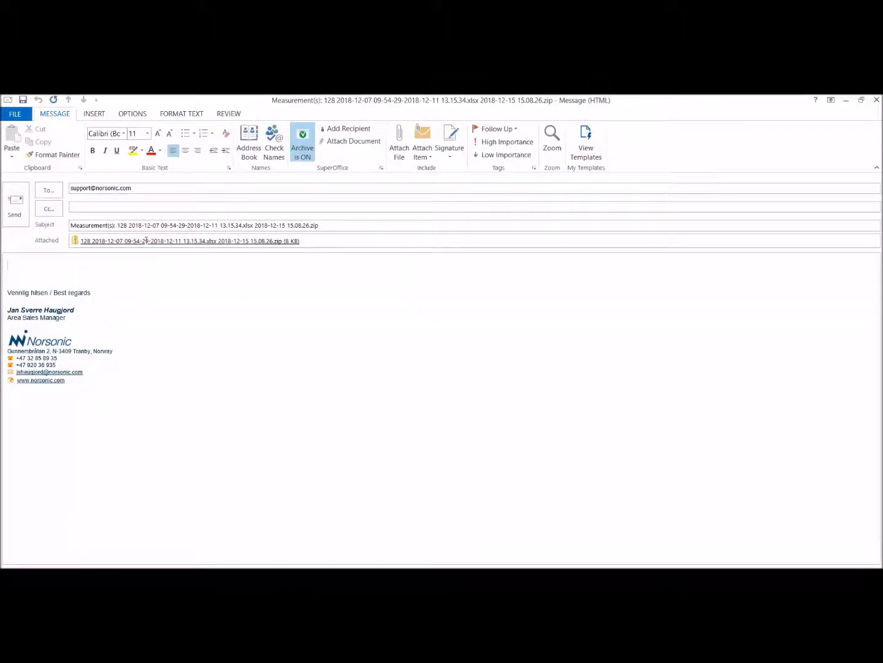
# Close the e-mail draft without saving it
pyautogui.click(877, 101)
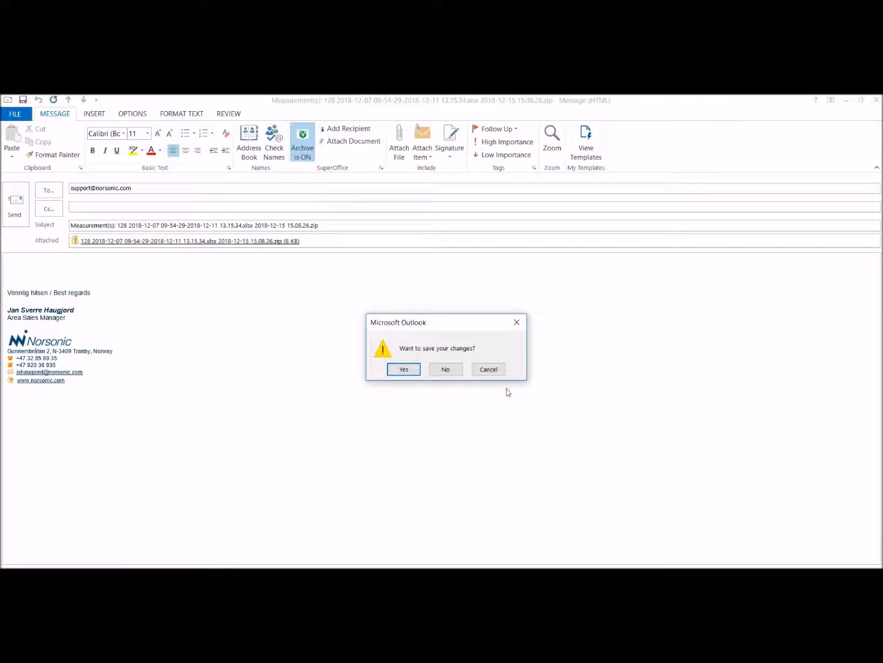
pyautogui.click(445, 369)
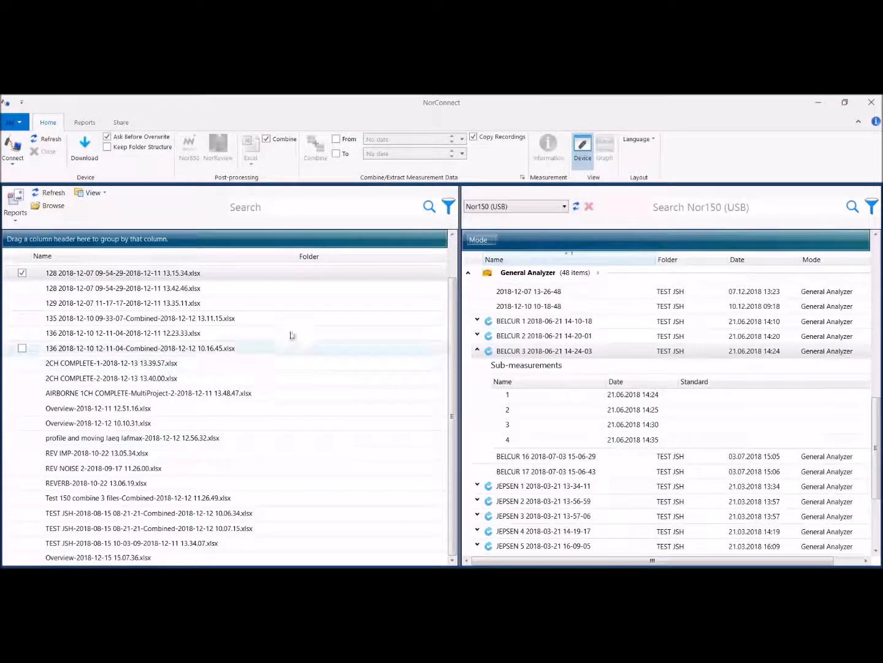
pyautogui.click(13, 205)
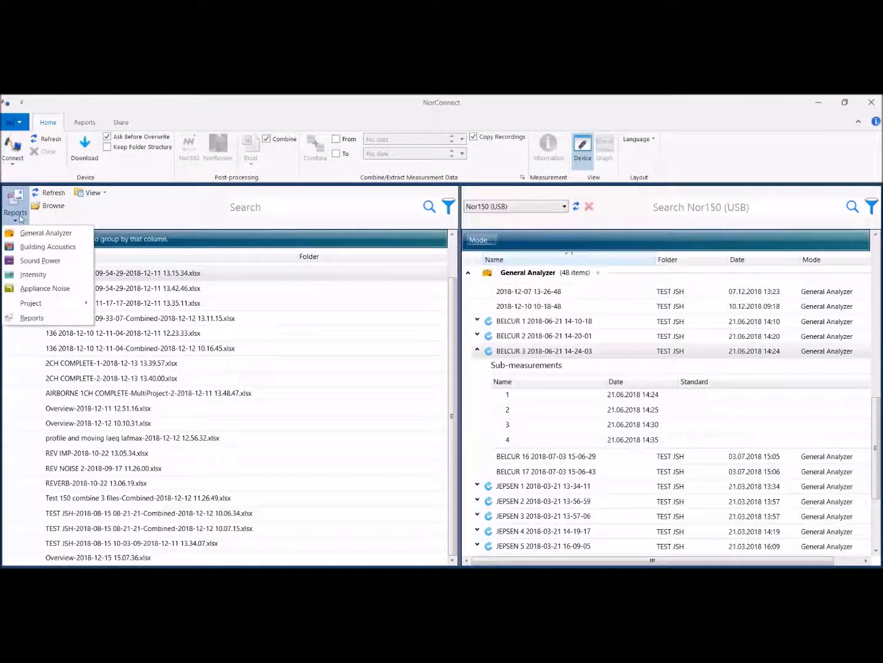
pyautogui.click(120, 418)
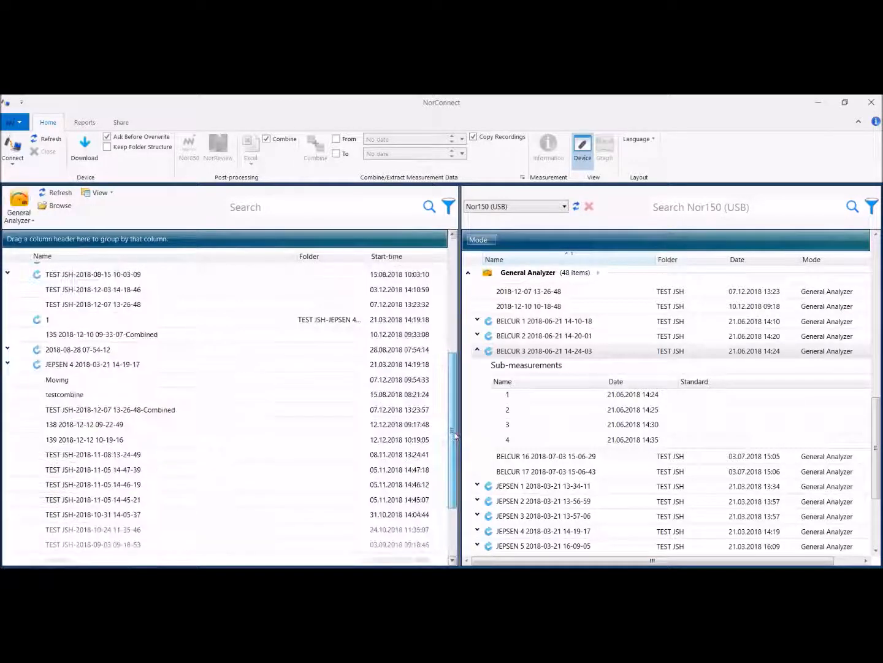
pyautogui.moveTo(453, 429); pyautogui.dragTo(452, 483)
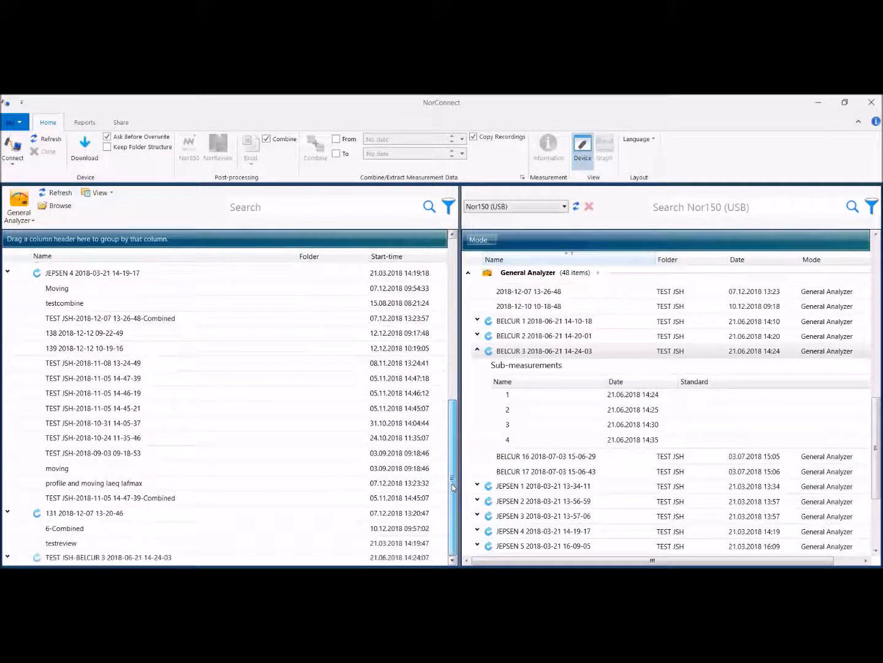
pyautogui.click(178, 557)
pyautogui.click(219, 160)
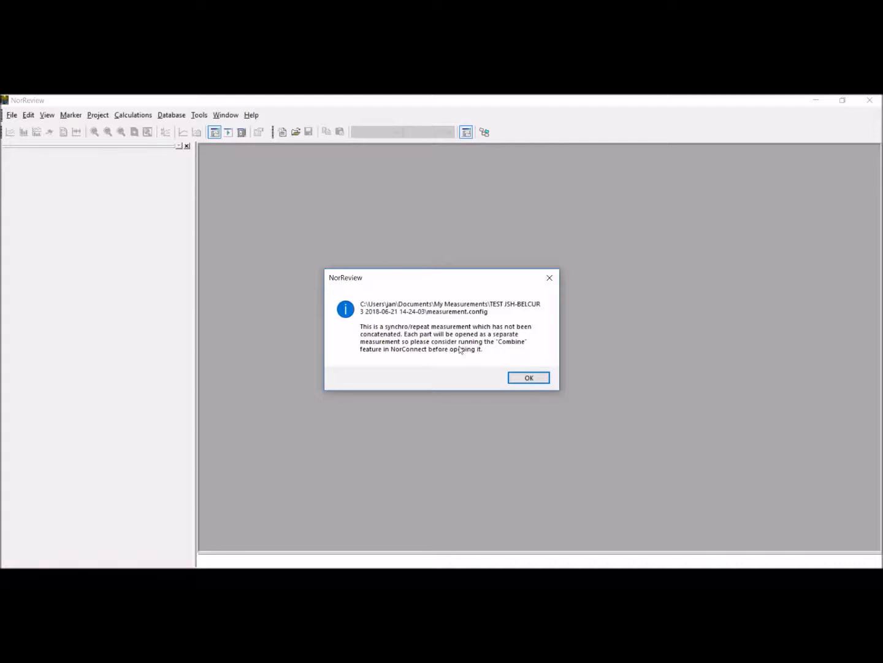
pyautogui.click(541, 378)
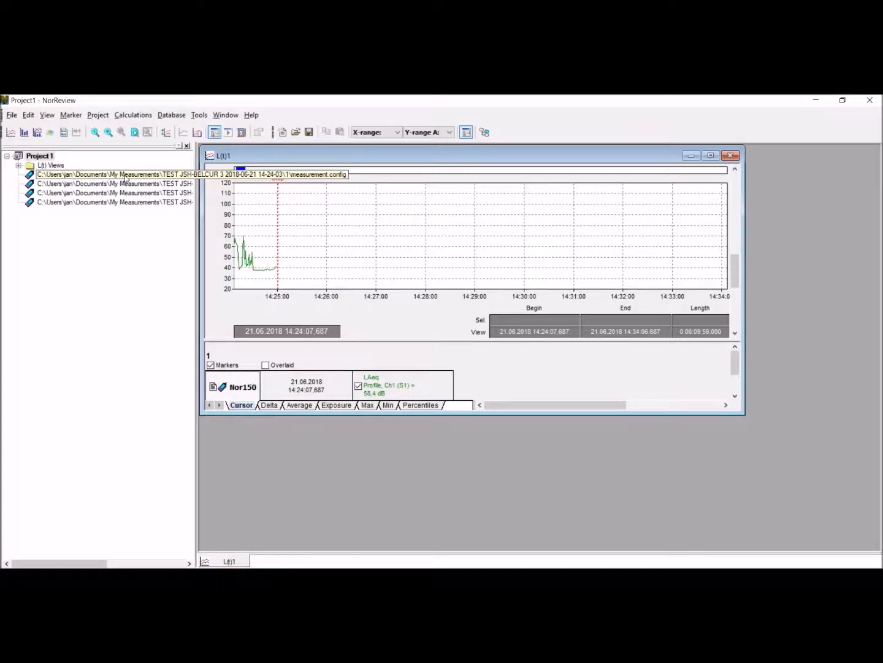
pyautogui.click(873, 103)
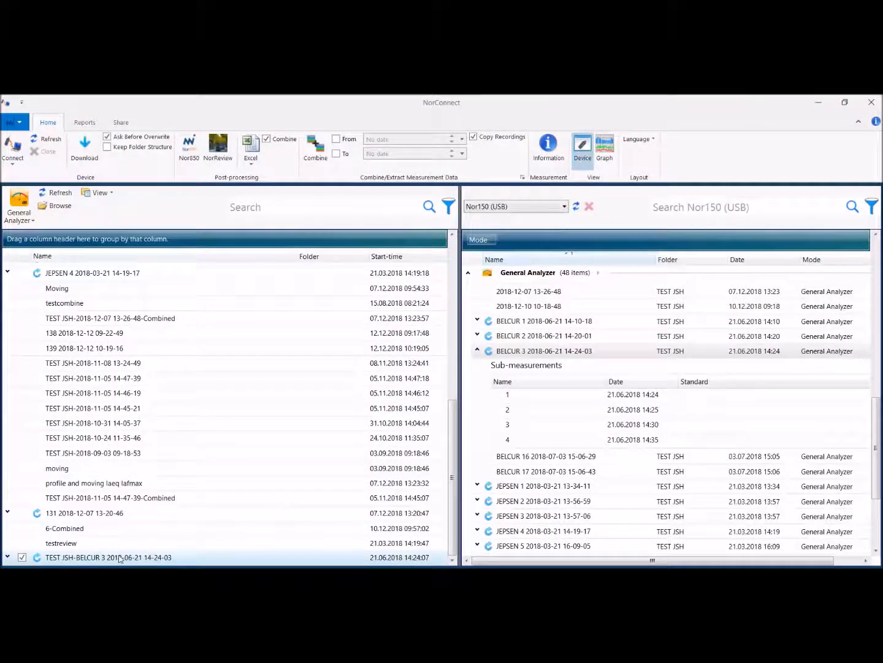
pyautogui.click(313, 151)
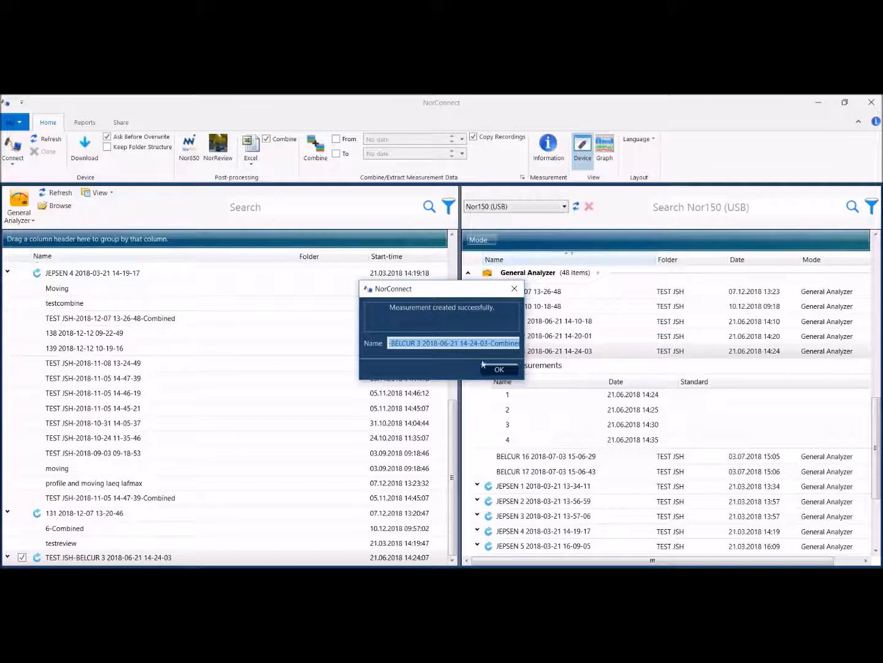
pyautogui.click(500, 369)
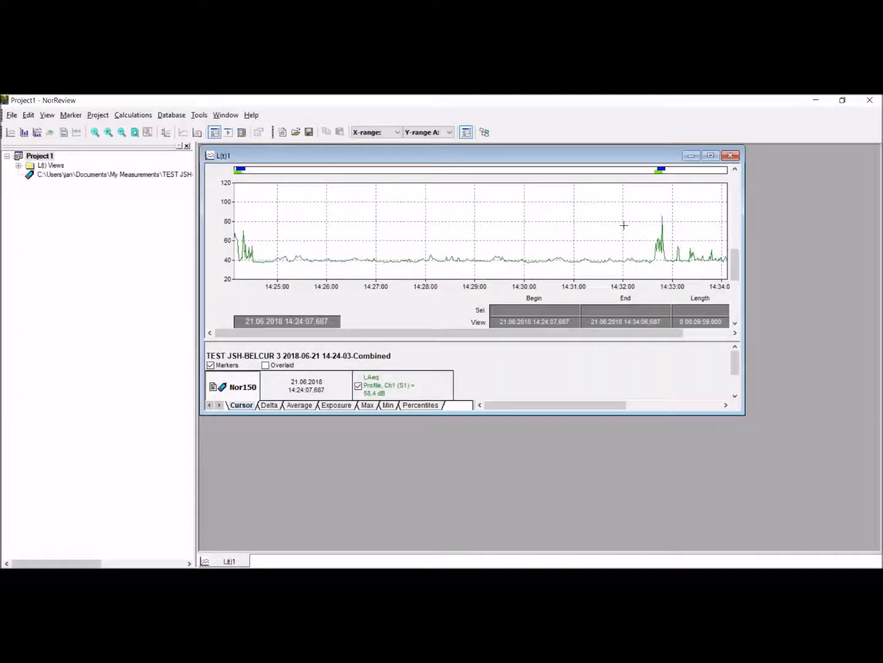
# Fit the combined measurement's whole time range in the NorReview level graph and step through its marked events from the first
pyautogui.click(135, 132)
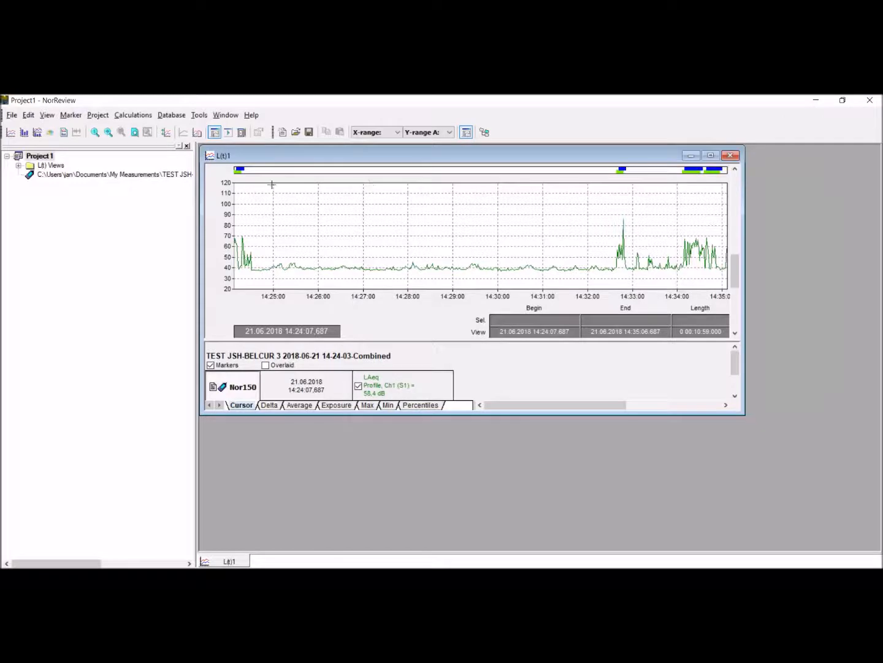
pyautogui.moveTo(235, 170); pyautogui.dragTo(241, 171)
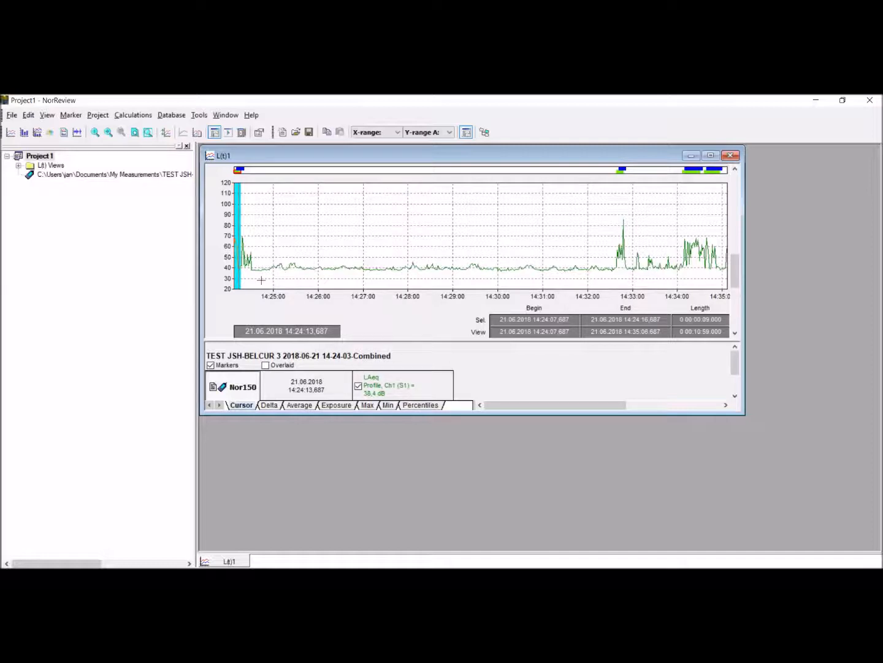
pyautogui.press('Tab')
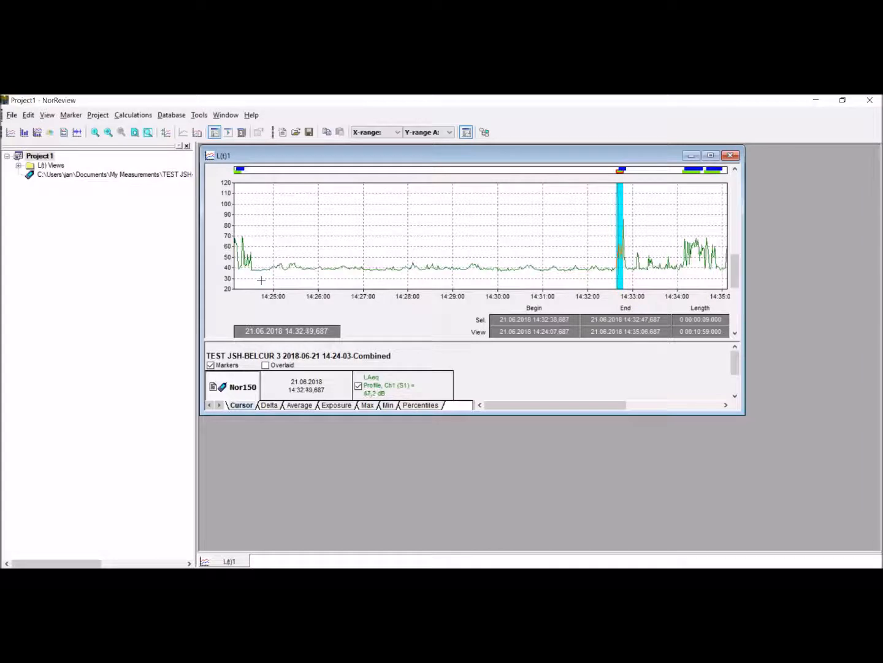
pyautogui.press('Tab')
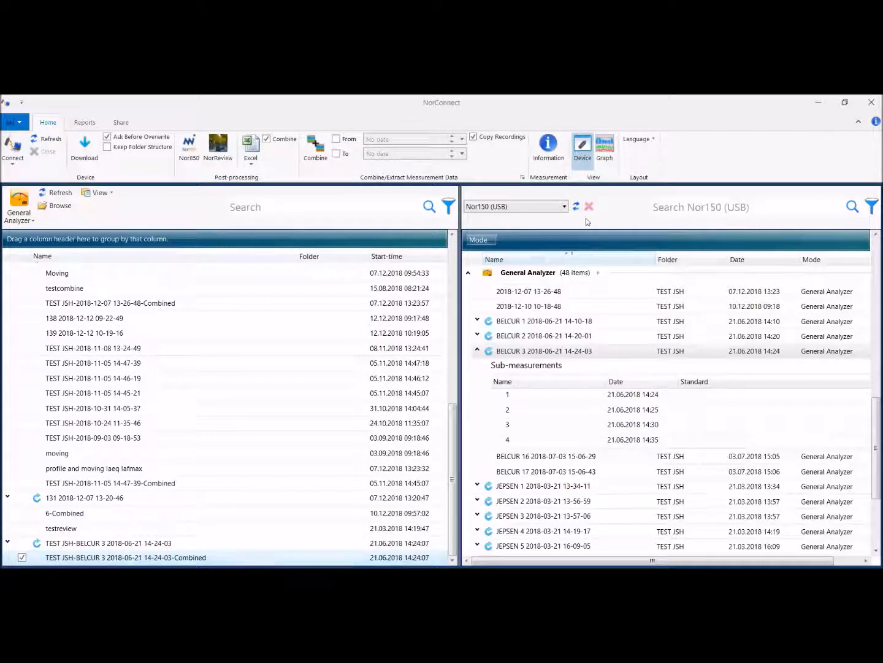
# Review the general information of the combined BELCUR 3 measurement in NorConnect, including its measurement time, functions and sensor details
pyautogui.click(554, 146)
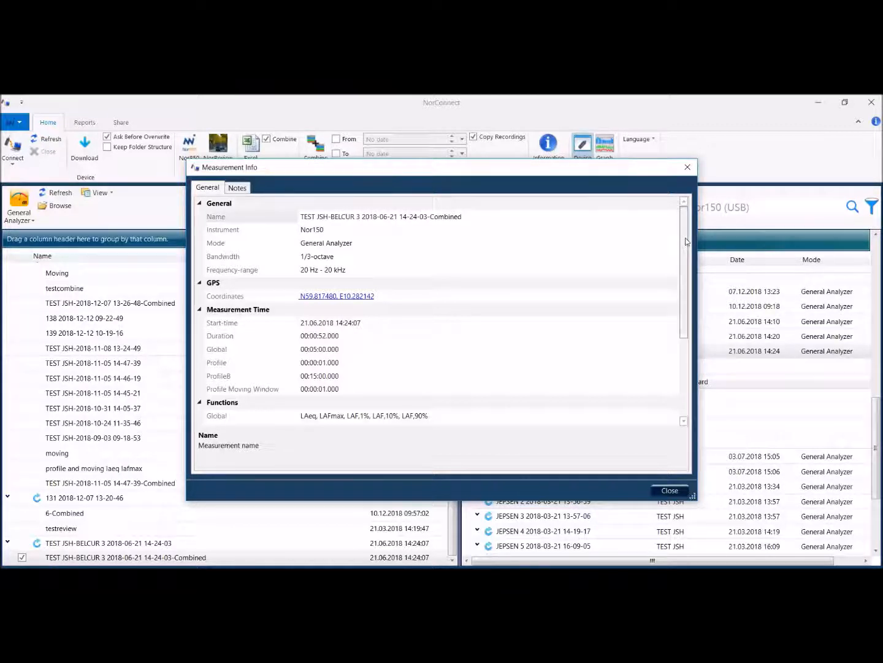
pyautogui.moveTo(683, 245); pyautogui.dragTo(683, 263)
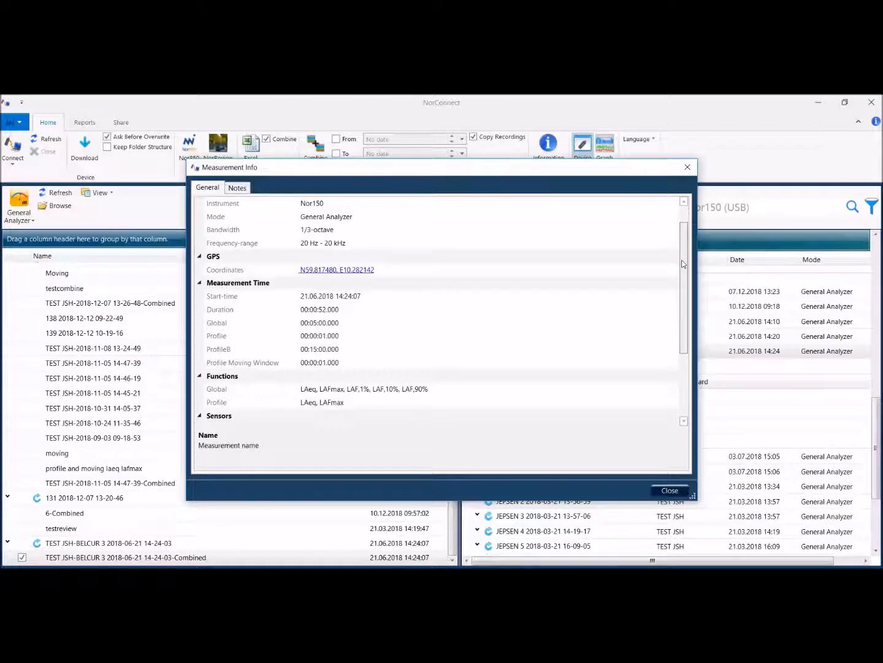
pyautogui.moveTo(683, 263); pyautogui.dragTo(683, 274)
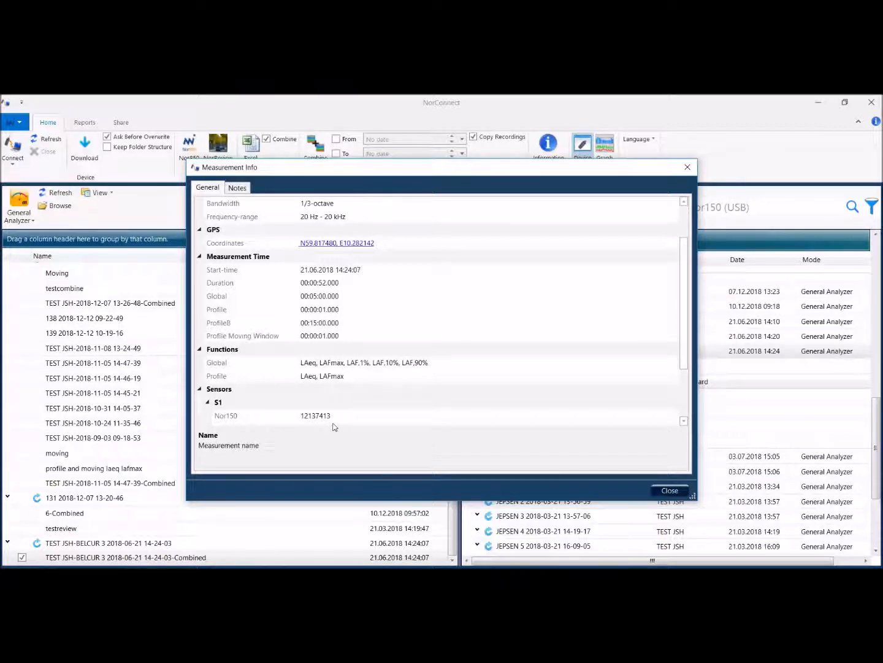
pyautogui.moveTo(683, 346); pyautogui.dragTo(685, 388)
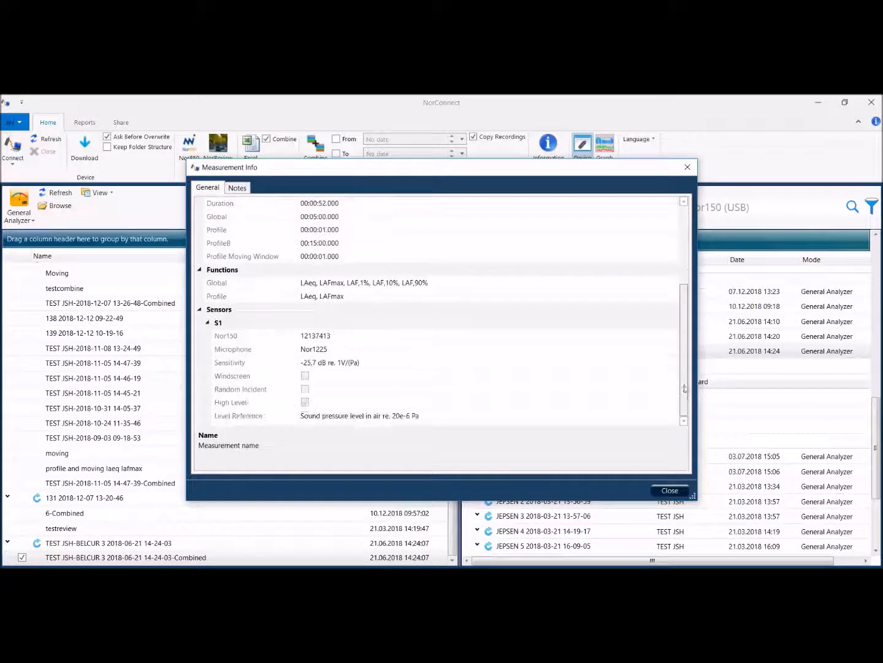
pyautogui.scroll(5, 672, 338)
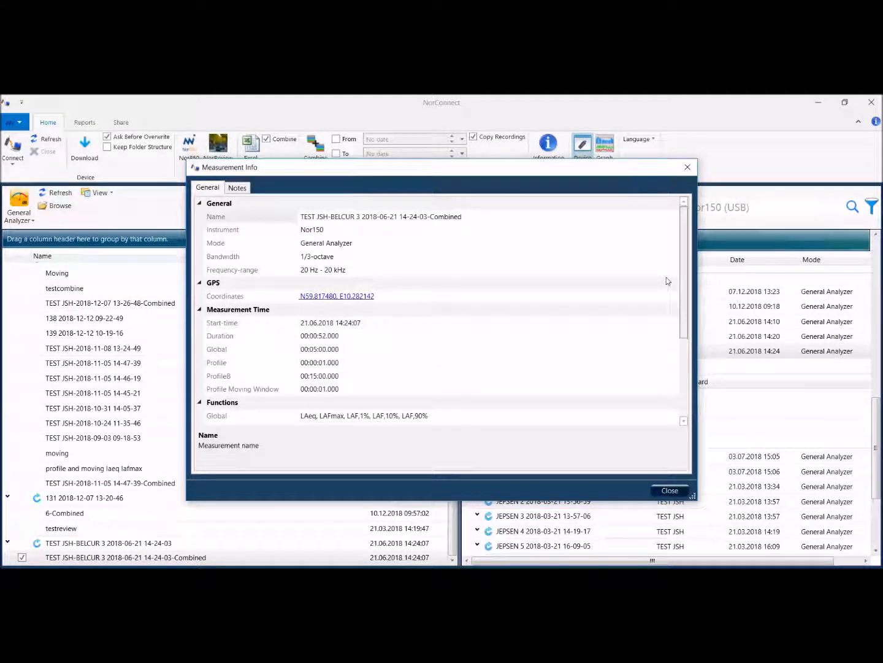
# Check the combined measurement's notes and follow the GPS coordinates link in its general information
pyautogui.click(240, 189)
pyautogui.click(209, 189)
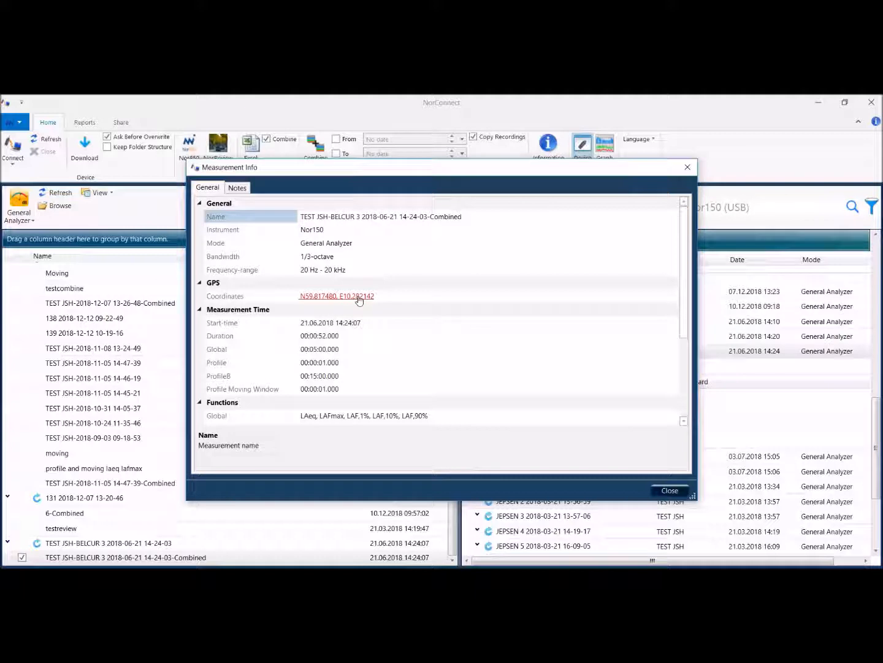
pyautogui.click(315, 297)
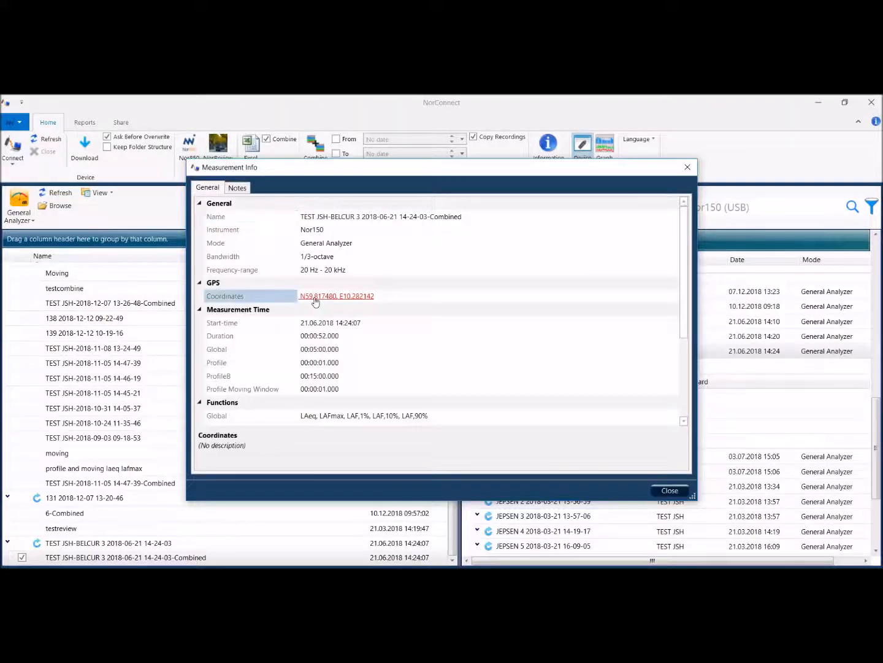